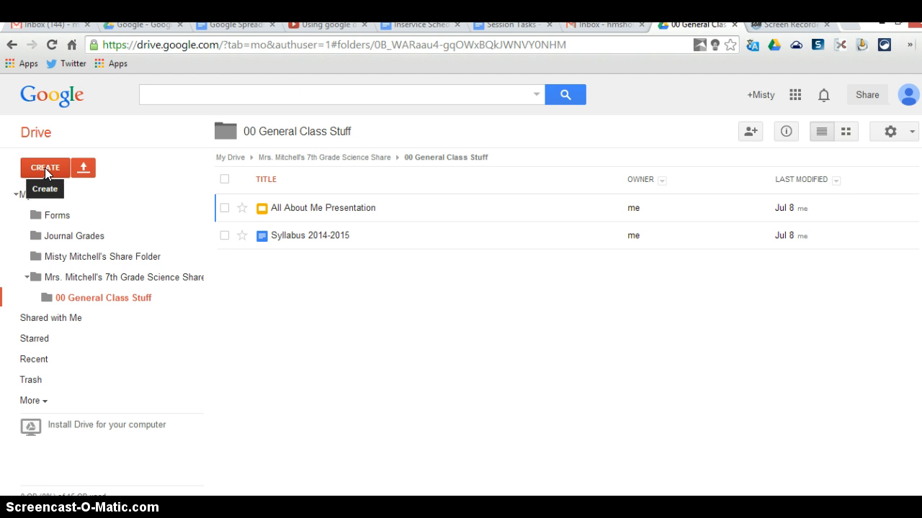
Step: Create a new Google drawing in the 00 General Class Stuff folder and name it "Scientific Method Steps"
{"action": "left_click", "coordinate": [45, 168]}
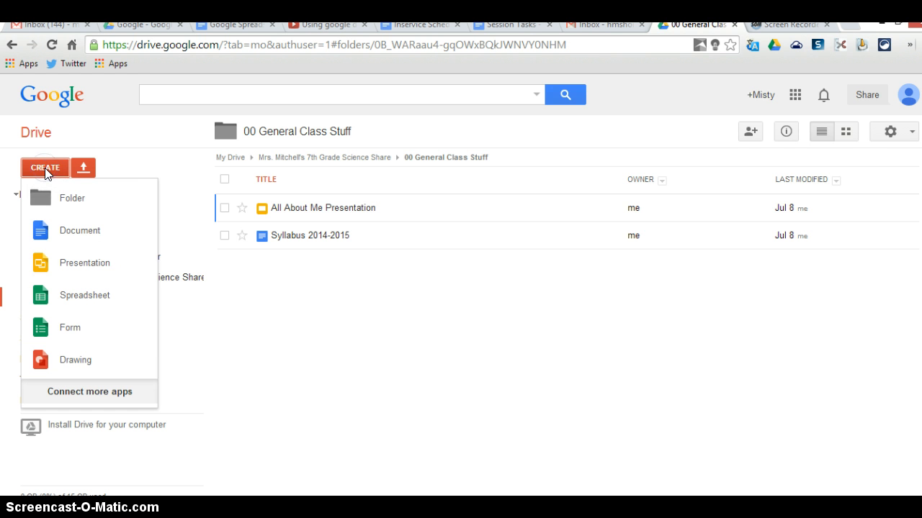
{"action": "left_click", "coordinate": [69, 364]}
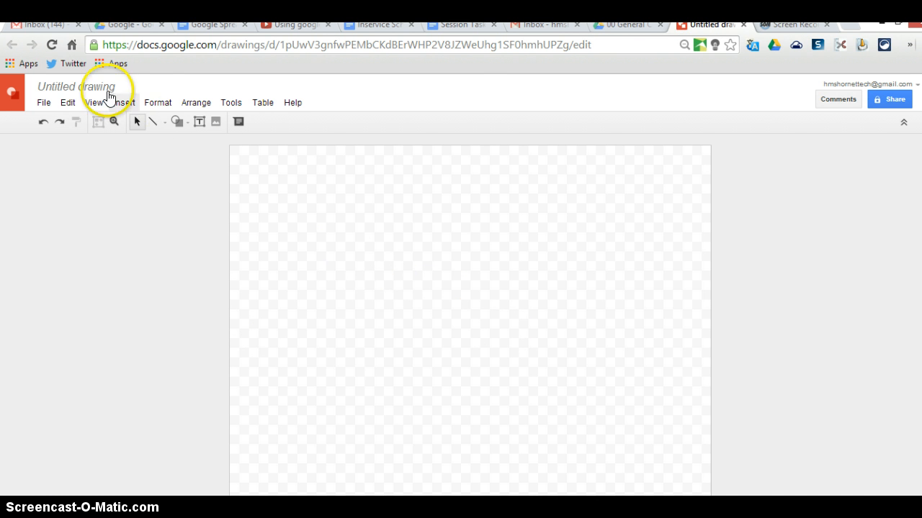
{"action": "left_click", "coordinate": [85, 87]}
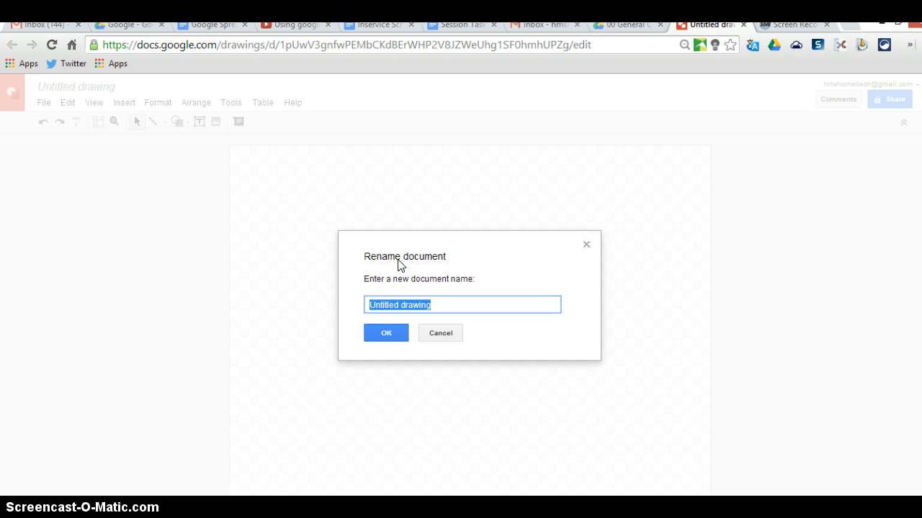
{"action": "type", "text": "Scientif"}
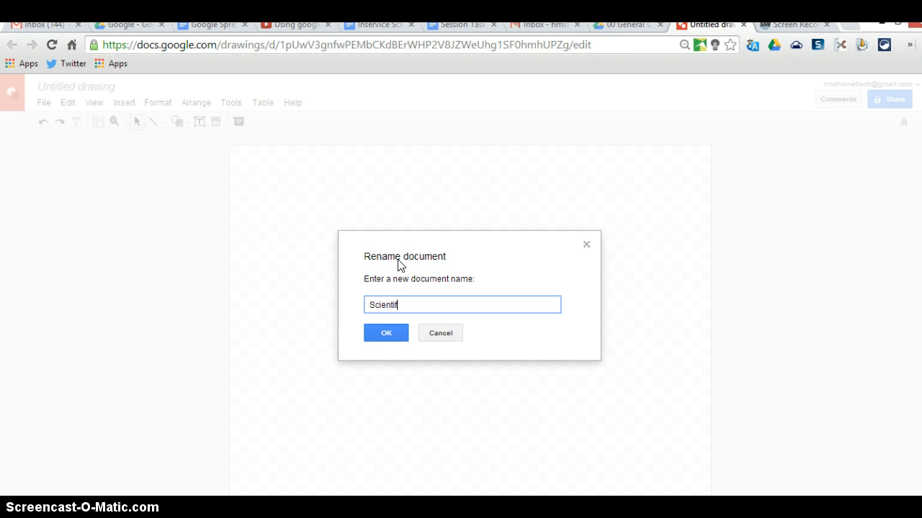
{"action": "type", "text": "ic Method Steps"}
{"action": "left_click", "coordinate": [392, 331]}
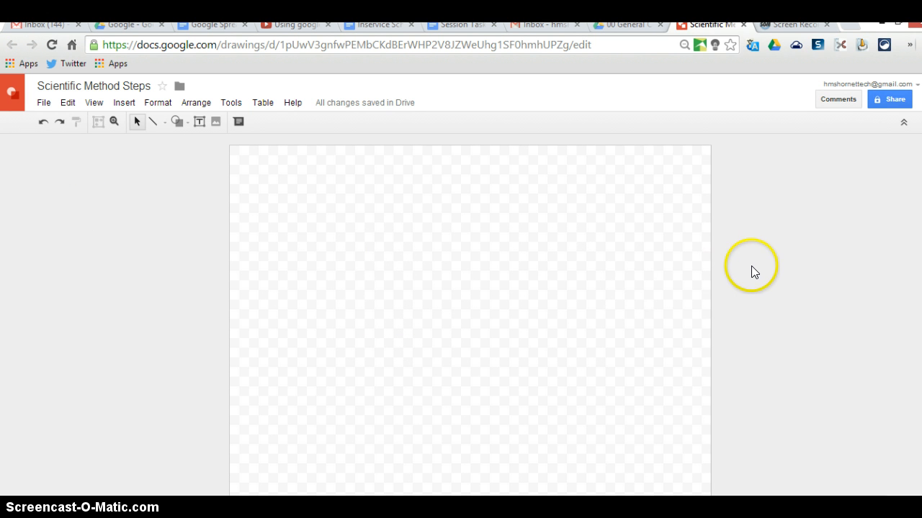
{"action": "left_click", "coordinate": [186, 124]}
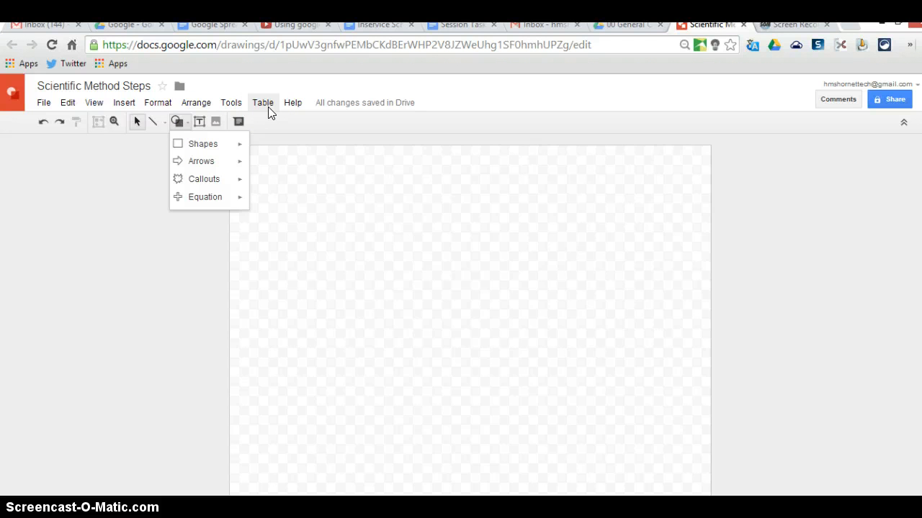
{"action": "left_click", "coordinate": [216, 148]}
{"action": "left_click", "coordinate": [123, 104]}
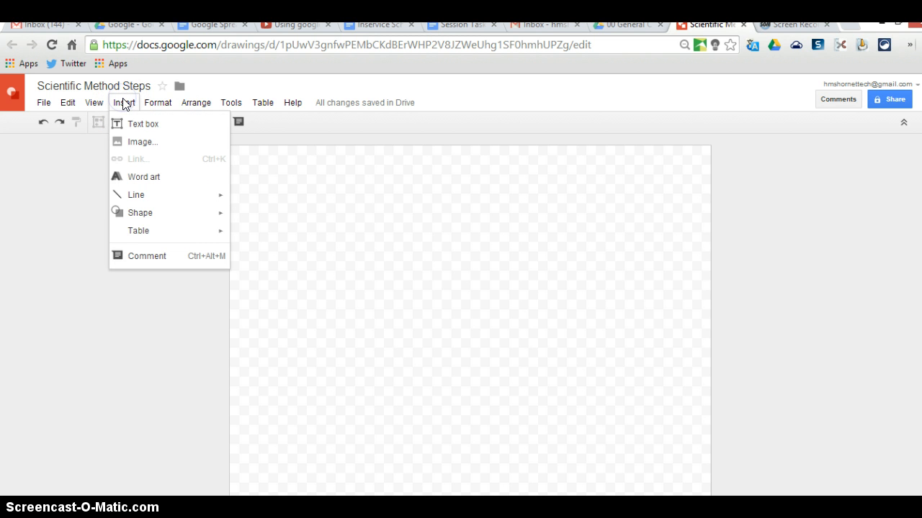
{"action": "left_click", "coordinate": [79, 223]}
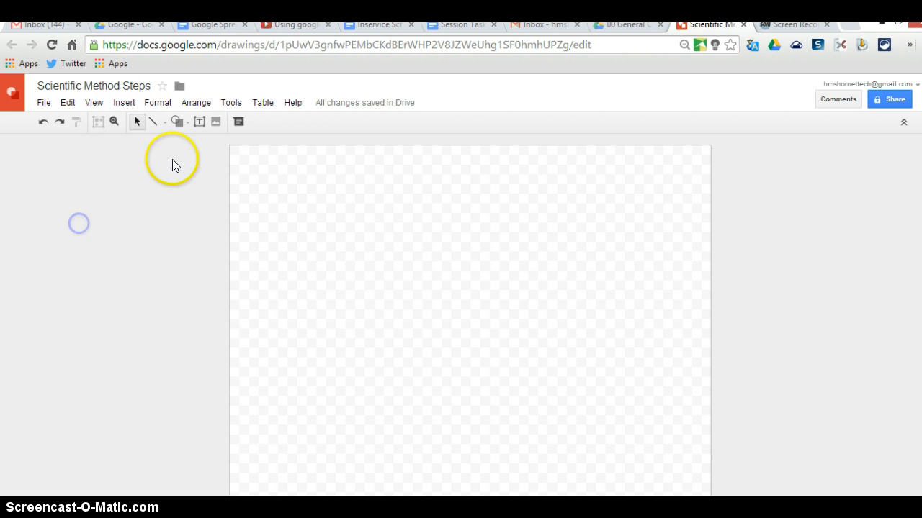
Step: Draw a wide rounded rectangle near the top of the canvas and centre it horizontally by eye
{"action": "left_click", "coordinate": [179, 121]}
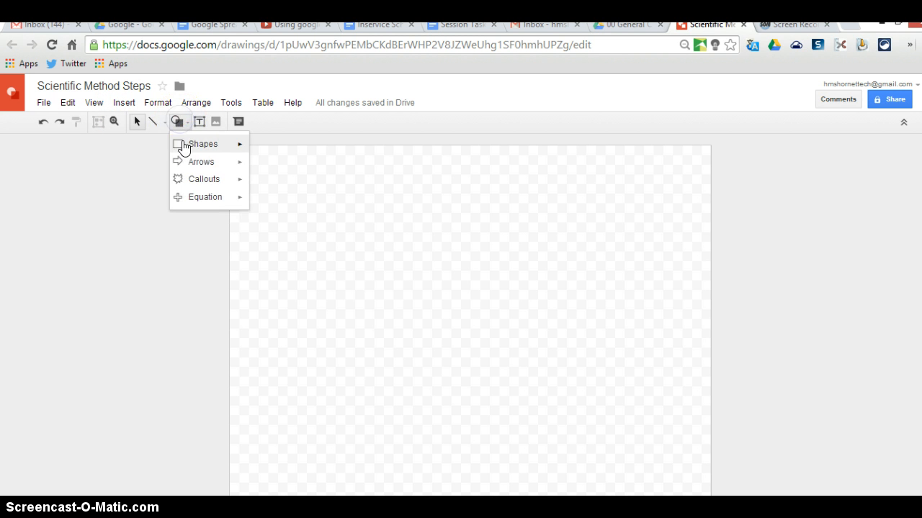
{"action": "left_click", "coordinate": [200, 150]}
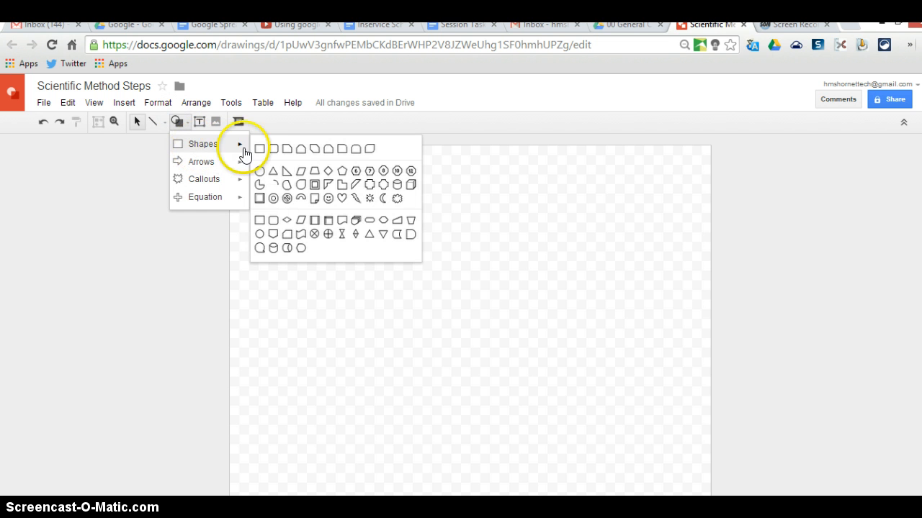
{"action": "left_click", "coordinate": [273, 149]}
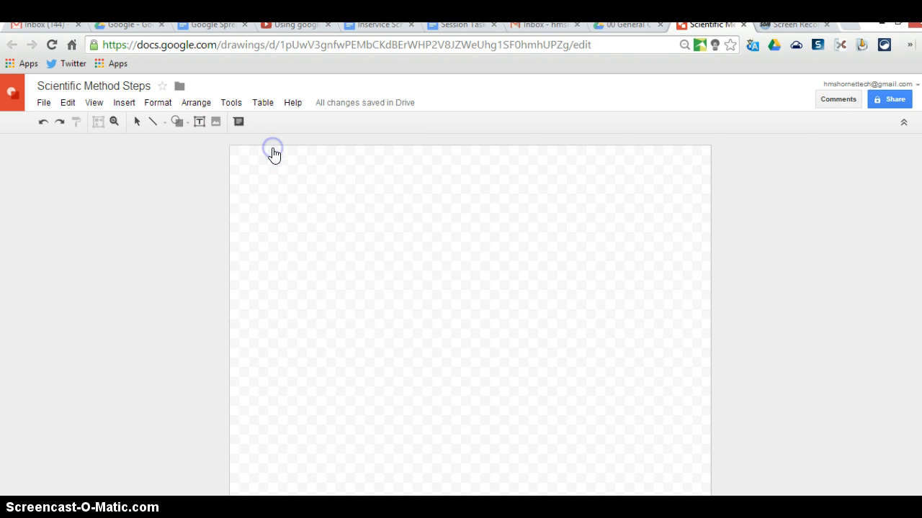
{"action": "left_click_drag", "start_coordinate": [375, 171], "coordinate": [593, 217]}
{"action": "left_click", "coordinate": [445, 201]}
{"action": "left_click_drag", "start_coordinate": [445, 201], "coordinate": [427, 199]}
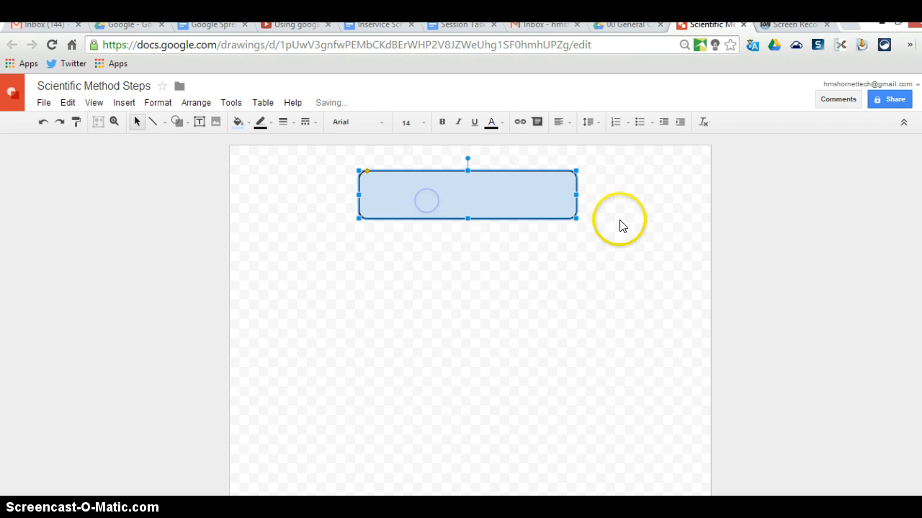
{"action": "left_click", "coordinate": [787, 219]}
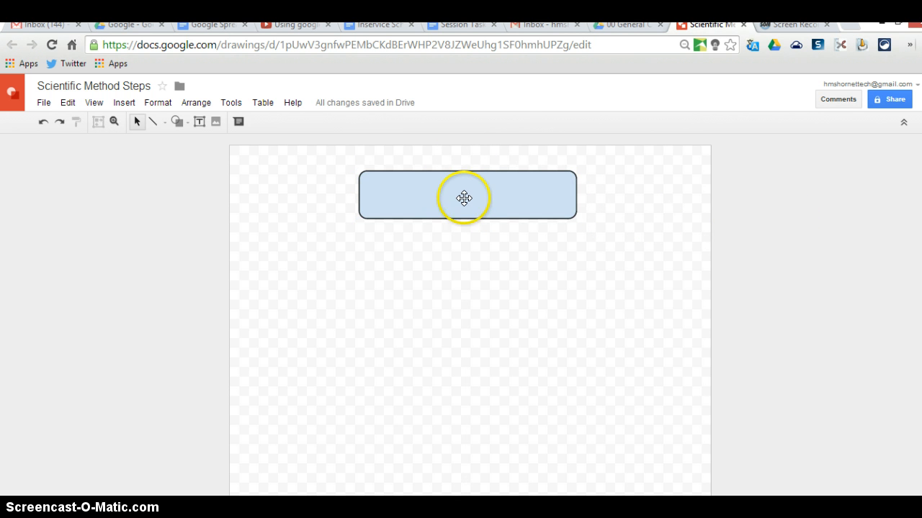
Step: Add a text box inside the rounded rectangle with the centre-aligned text "Problem / Purpose"
{"action": "left_click", "coordinate": [199, 123]}
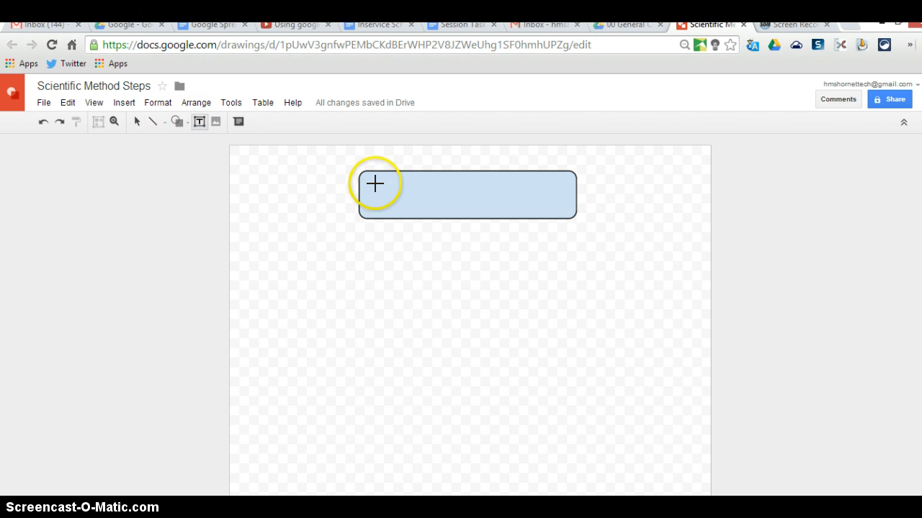
{"action": "left_click_drag", "start_coordinate": [374, 184], "coordinate": [567, 215]}
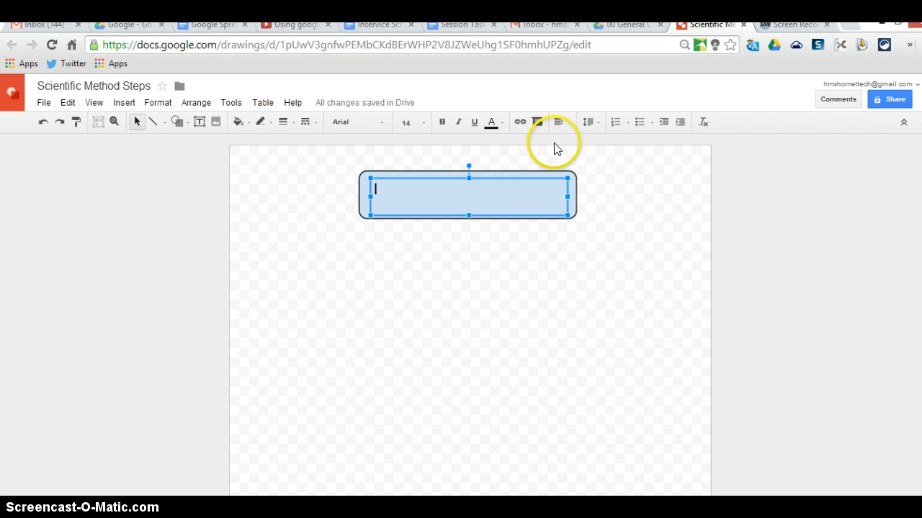
{"action": "left_click", "coordinate": [562, 124]}
{"action": "left_click", "coordinate": [580, 142]}
{"action": "left_click", "coordinate": [528, 173]}
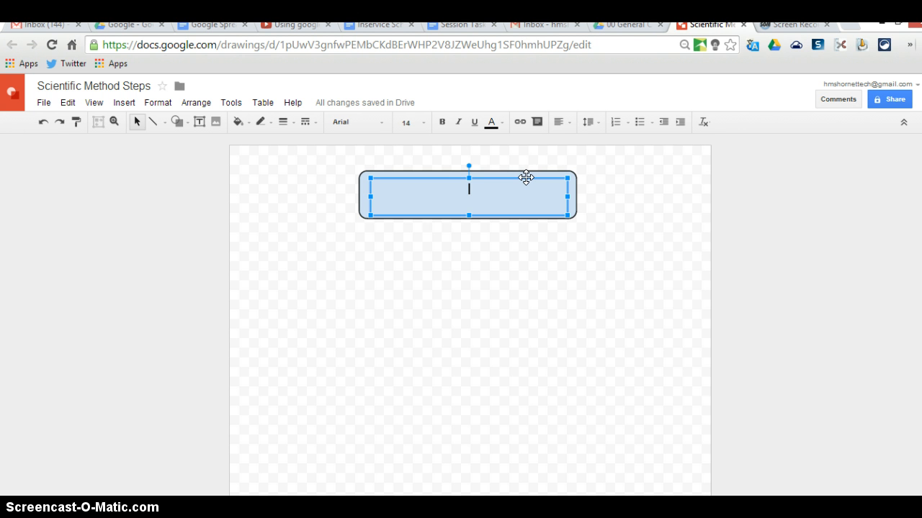
{"action": "type", "text": "Problem"}
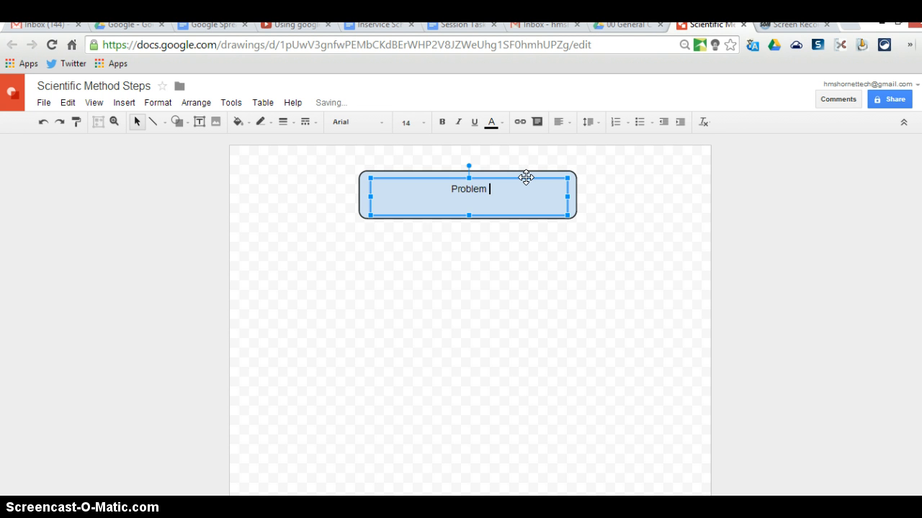
{"action": "type", "text": "/"}
{"action": "key", "text": "BackSpace"}
{"action": "type", "text": "/ Purpose"}
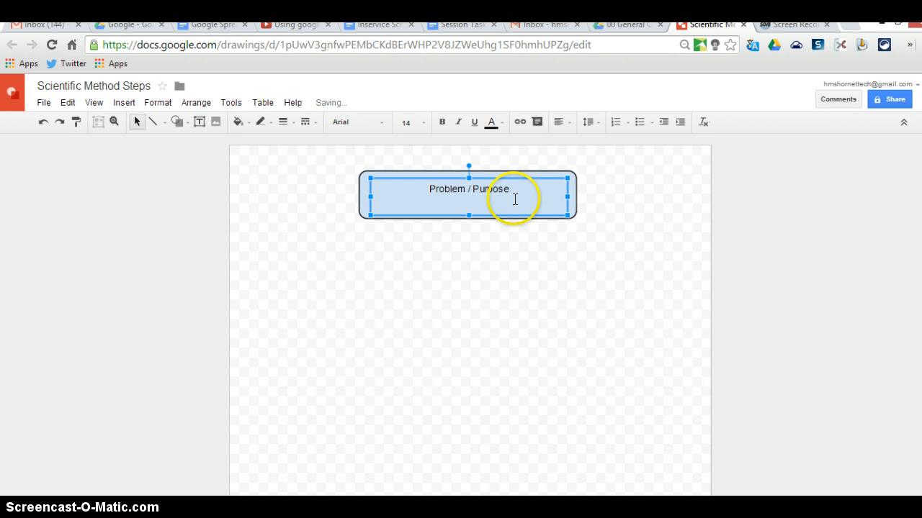
Step: Set the font size of the "Problem / Purpose" text to 30
{"action": "left_click_drag", "start_coordinate": [513, 192], "coordinate": [417, 191]}
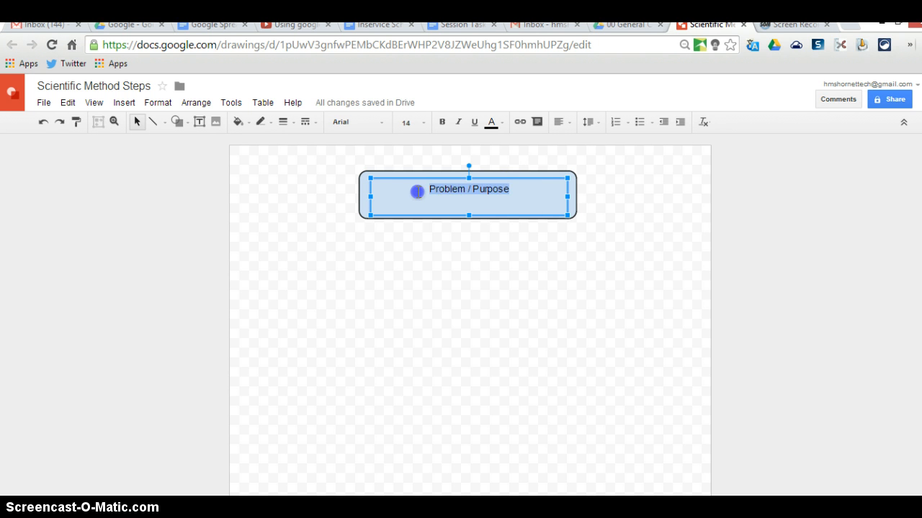
{"action": "left_click", "coordinate": [426, 127]}
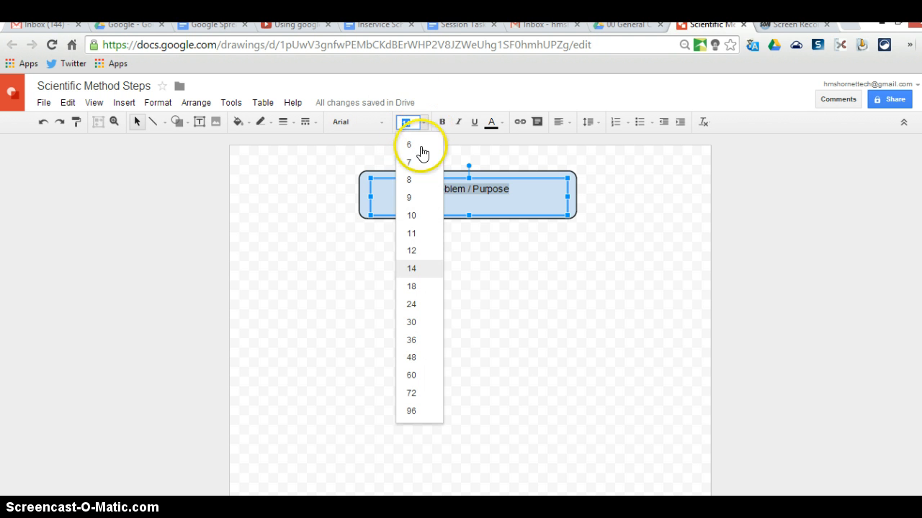
{"action": "left_click", "coordinate": [411, 357]}
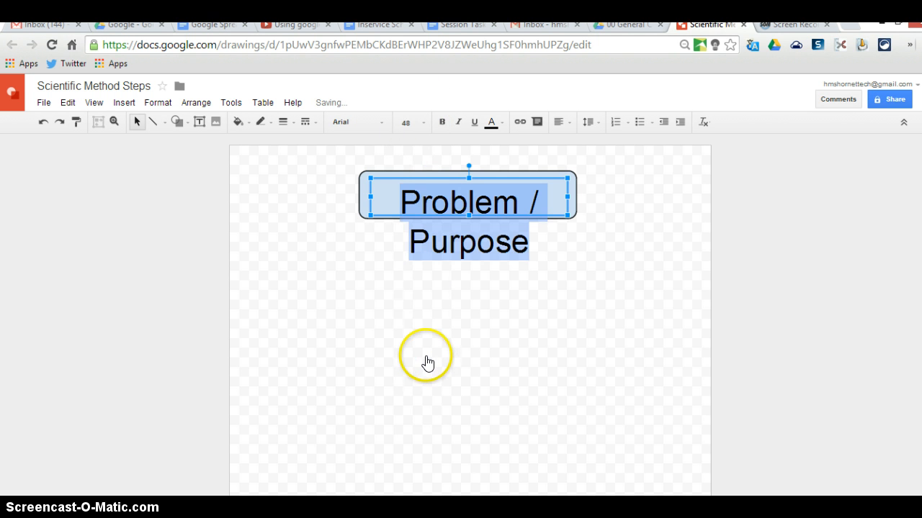
{"action": "left_click", "coordinate": [423, 122]}
{"action": "left_click", "coordinate": [412, 323]}
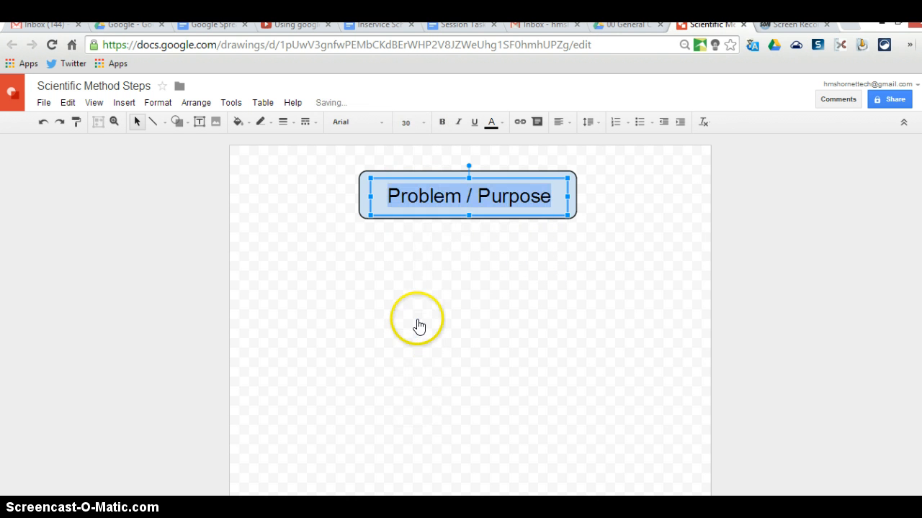
{"action": "left_click", "coordinate": [775, 274]}
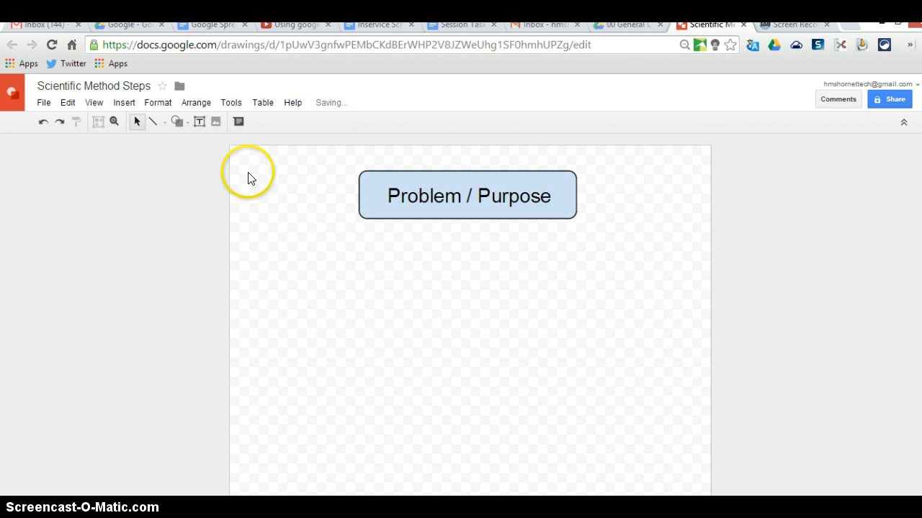
Step: Draw a small down block arrow centred just below the "Problem / Purpose" box
{"action": "left_click", "coordinate": [124, 102]}
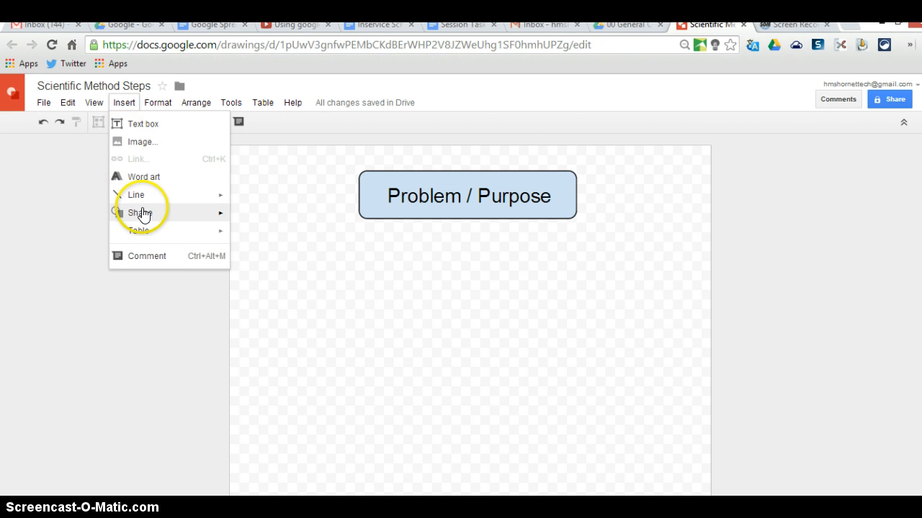
{"action": "mouse_move", "coordinate": [146, 213]}
{"action": "mouse_move", "coordinate": [271, 242]}
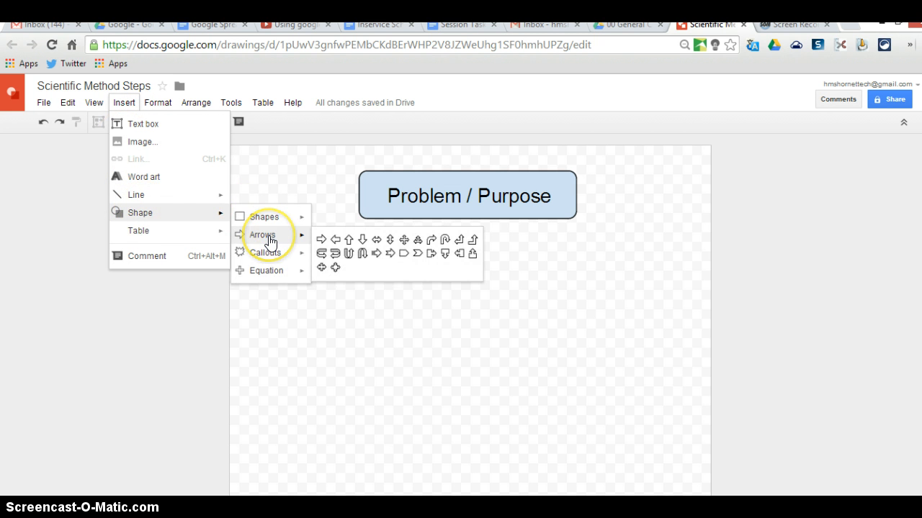
{"action": "left_click", "coordinate": [362, 239]}
{"action": "left_click_drag", "start_coordinate": [460, 229], "coordinate": [471, 248]}
{"action": "left_click", "coordinate": [801, 263]}
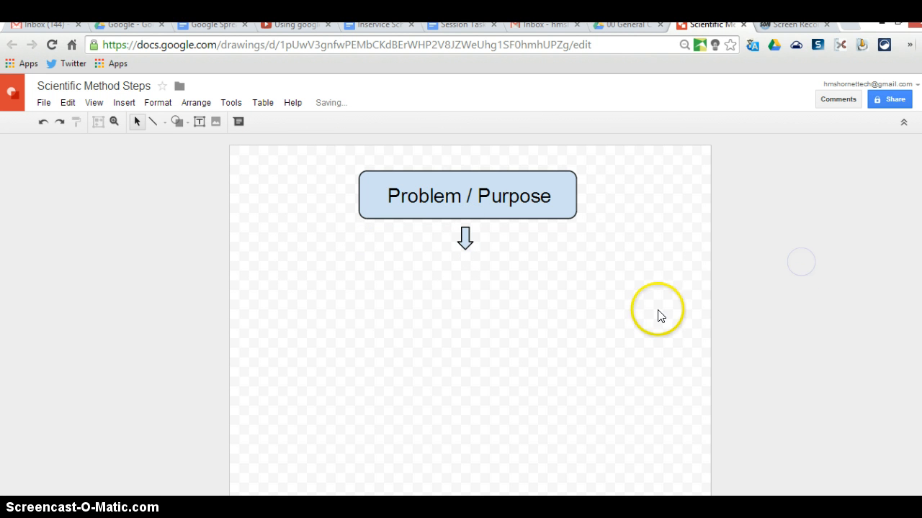
Step: Give the rounded rectangle behind "Problem / Purpose" a yellow fill and a green outline
{"action": "left_click", "coordinate": [562, 178]}
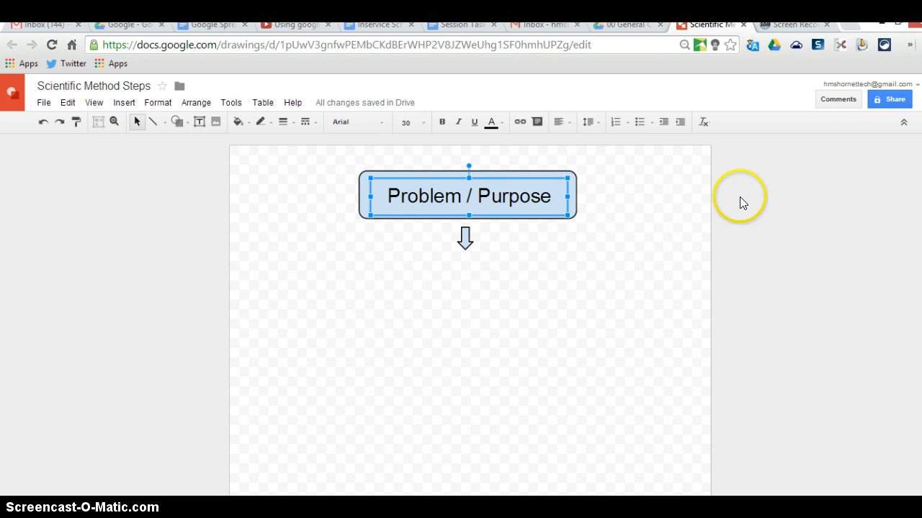
{"action": "left_click", "coordinate": [572, 170]}
{"action": "left_click", "coordinate": [546, 175]}
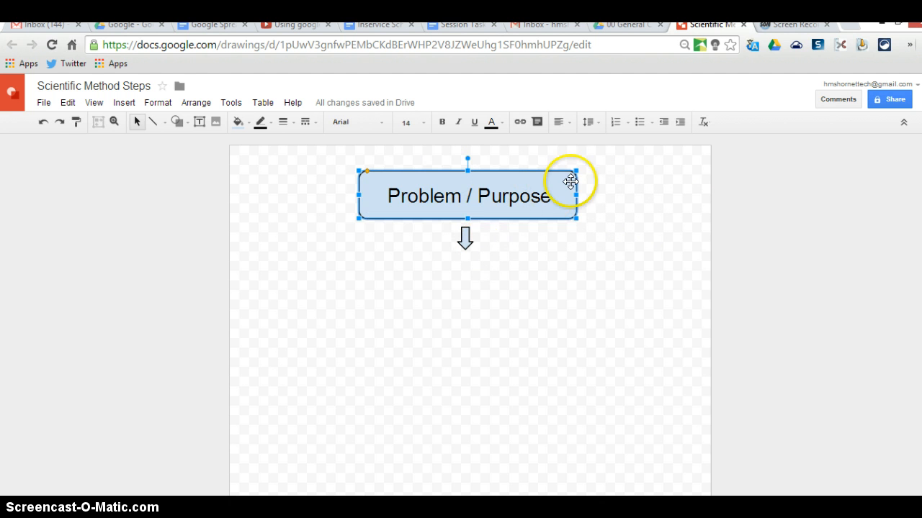
{"action": "left_click", "coordinate": [240, 123]}
{"action": "left_click", "coordinate": [279, 177]}
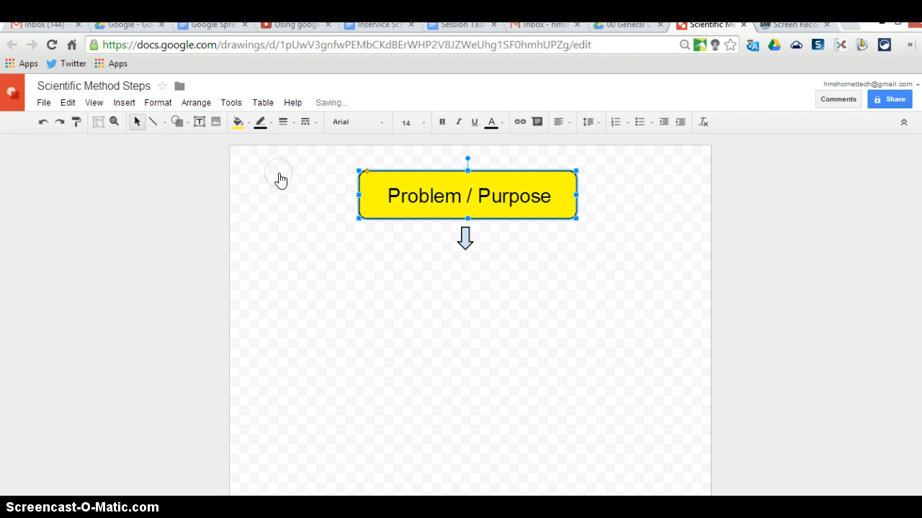
{"action": "left_click", "coordinate": [266, 127]}
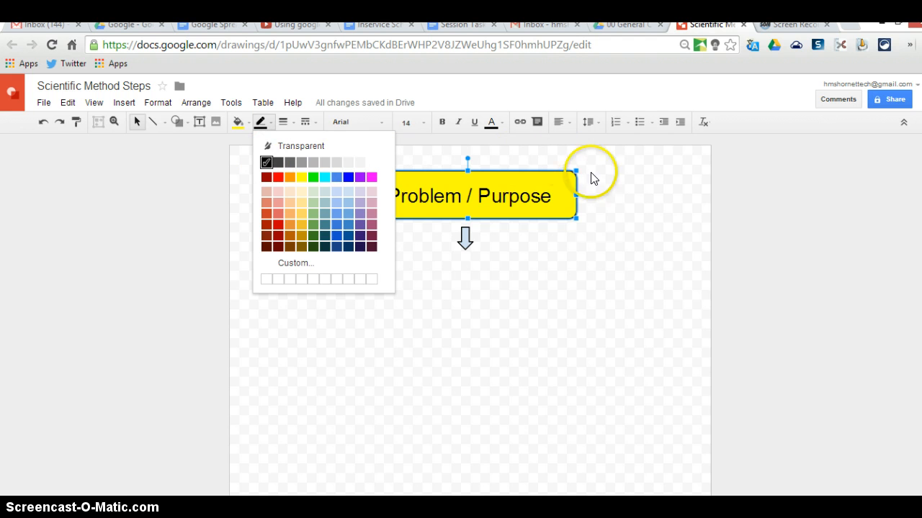
{"action": "left_click", "coordinate": [313, 177]}
{"action": "left_click", "coordinate": [711, 218]}
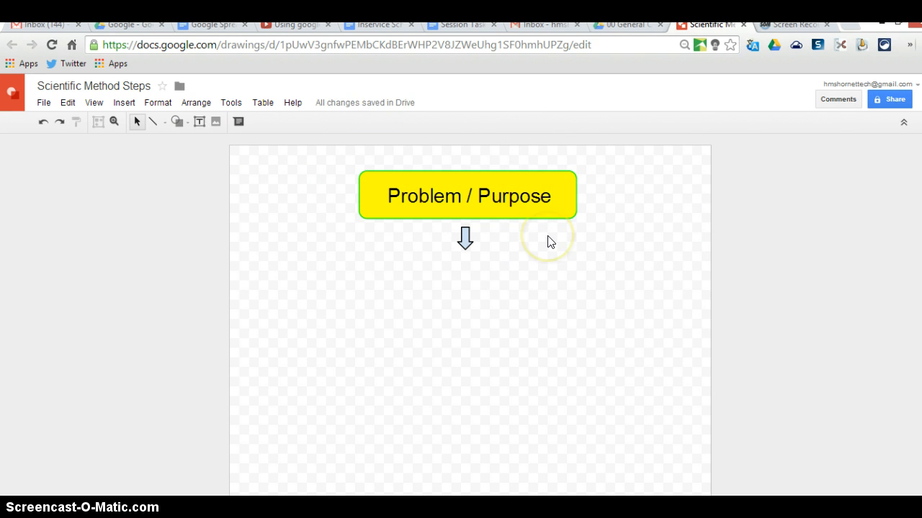
{"action": "left_click", "coordinate": [274, 385]}
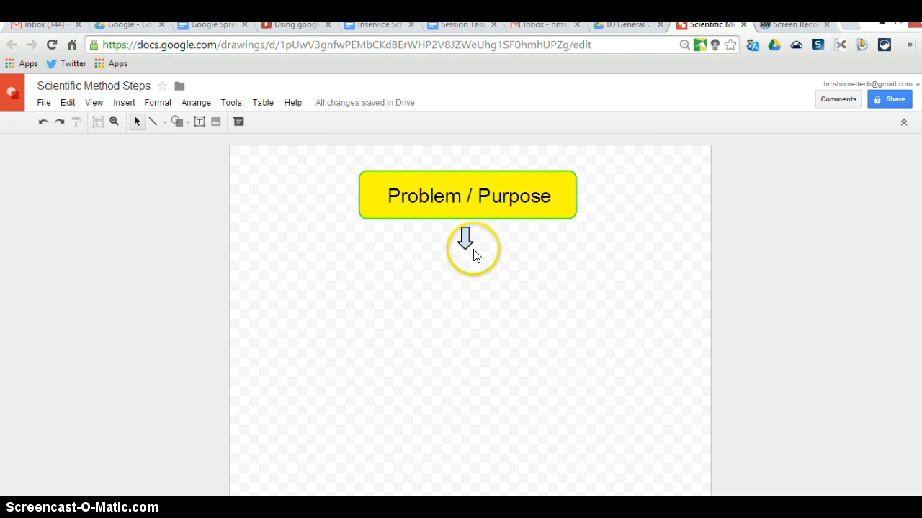
{"action": "left_click", "coordinate": [124, 103]}
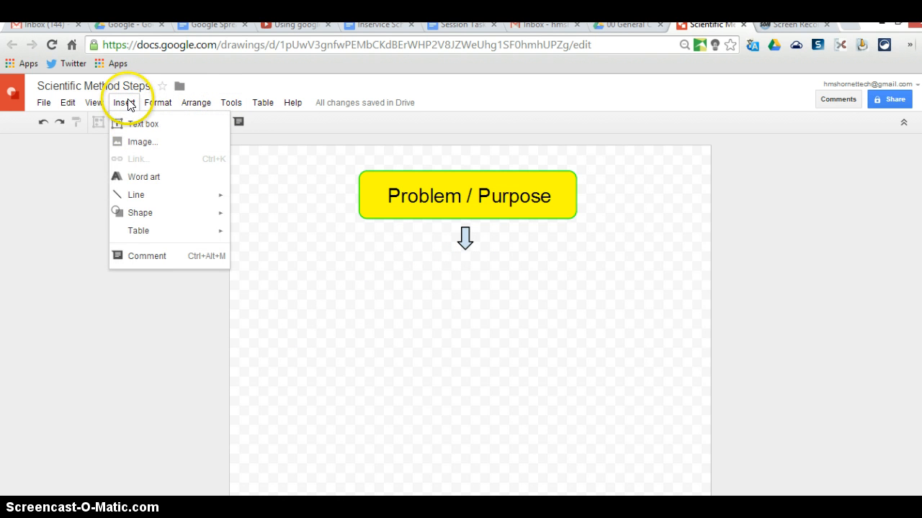
{"action": "left_click", "coordinate": [158, 332]}
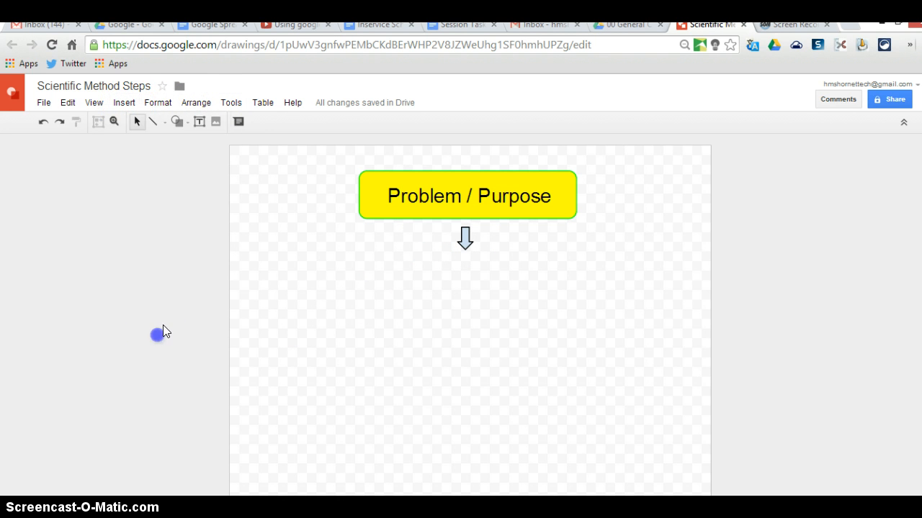
Step: Draw a second rounded rectangle just below the down arrow and place an empty text box inside it
{"action": "left_click", "coordinate": [181, 124]}
{"action": "mouse_move", "coordinate": [191, 144]}
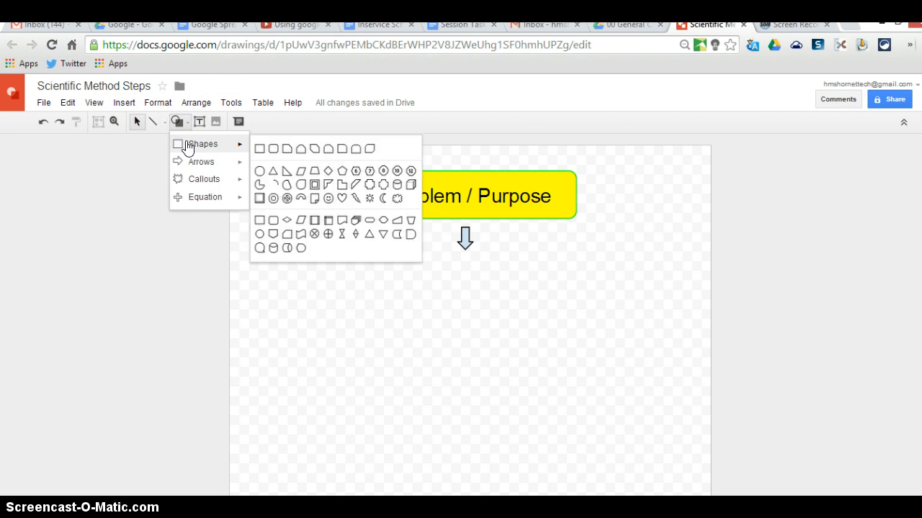
{"action": "left_click", "coordinate": [276, 153]}
{"action": "left_click_drag", "start_coordinate": [533, 257], "coordinate": [575, 299]}
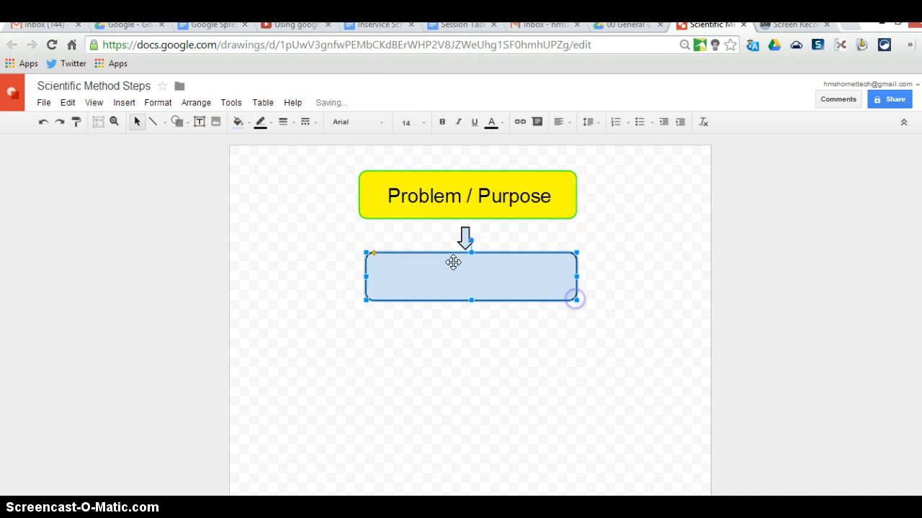
{"action": "left_click", "coordinate": [200, 122]}
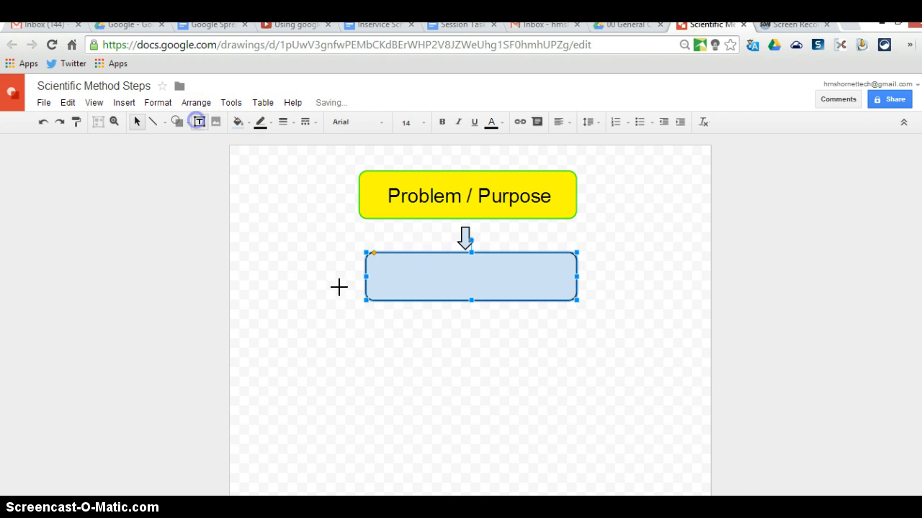
{"action": "left_click_drag", "start_coordinate": [372, 257], "coordinate": [570, 295]}
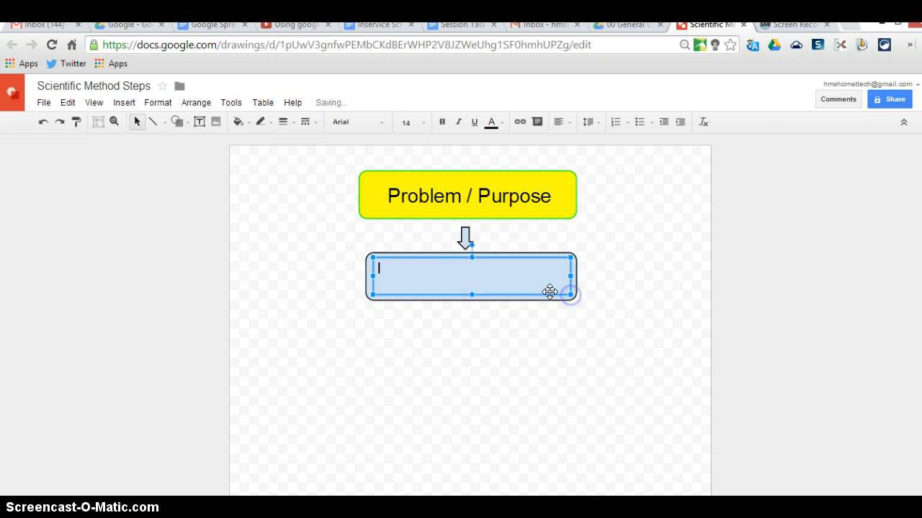
Step: Copy the whole "Problem / Purpose" text from the yellow box for reuse in the second box
{"action": "left_click", "coordinate": [407, 196]}
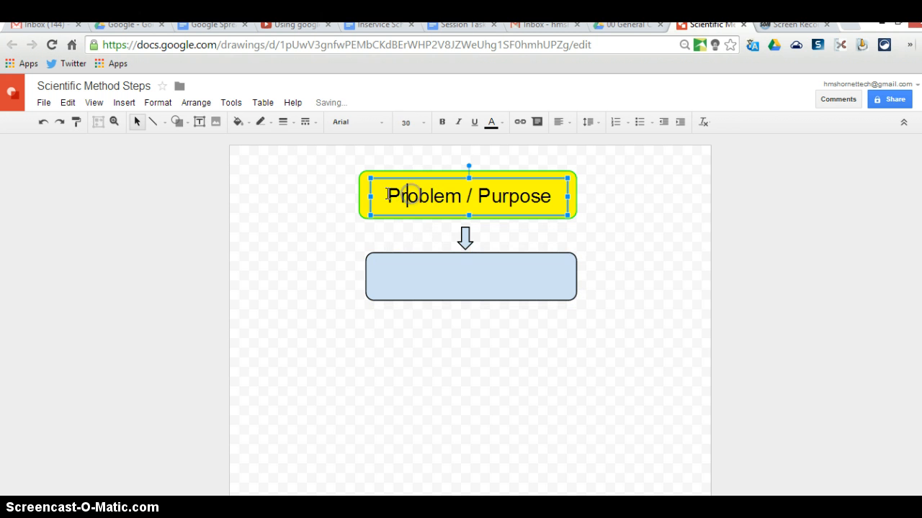
{"action": "left_click", "coordinate": [411, 275]}
{"action": "left_click", "coordinate": [386, 196]}
{"action": "left_click_drag", "start_coordinate": [387, 197], "coordinate": [552, 202]}
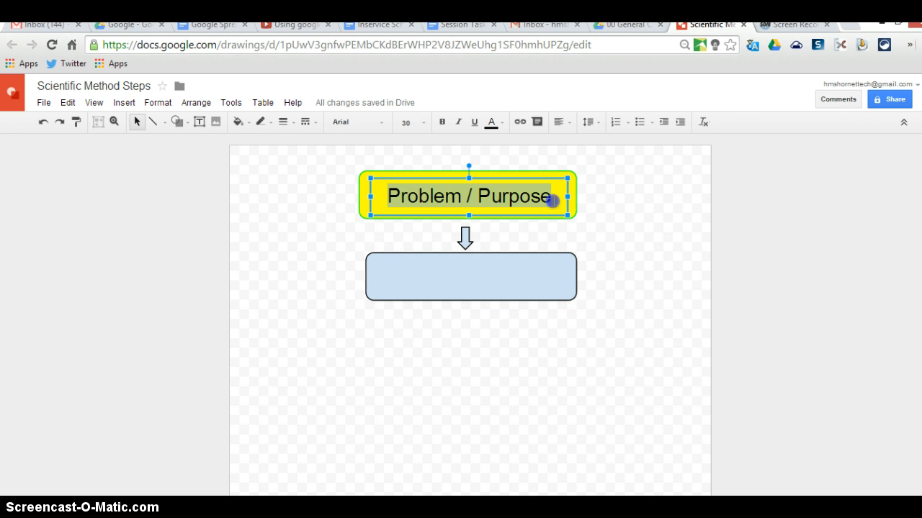
{"action": "left_click", "coordinate": [482, 191]}
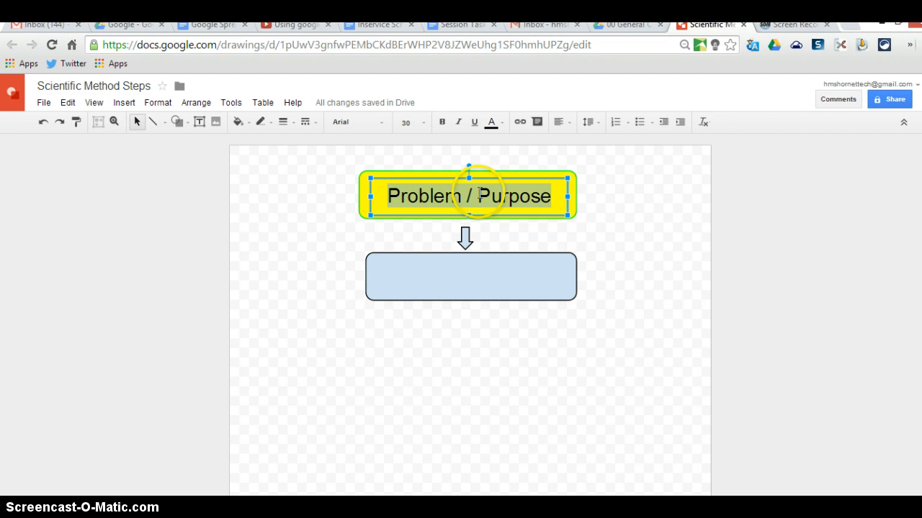
{"action": "right_click", "coordinate": [479, 193]}
{"action": "left_click", "coordinate": [504, 225]}
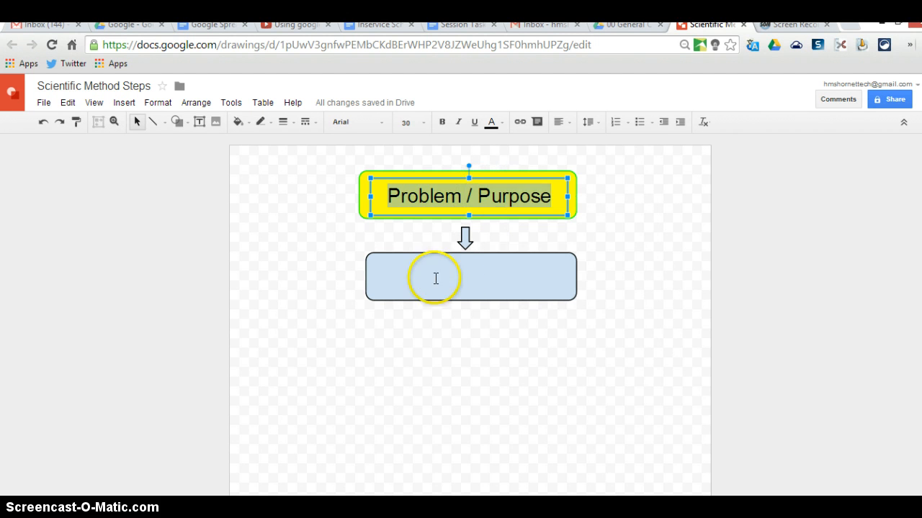